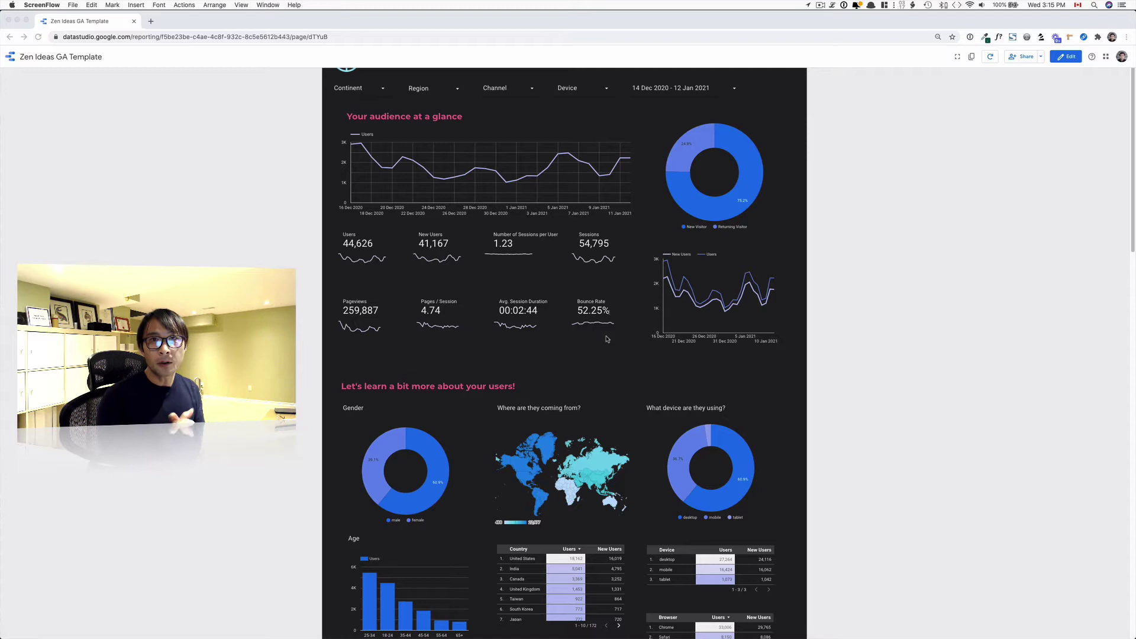
Make a copy of the template report and create a new data source for the sample Analytics data
scroll(998, 71, up, 2)
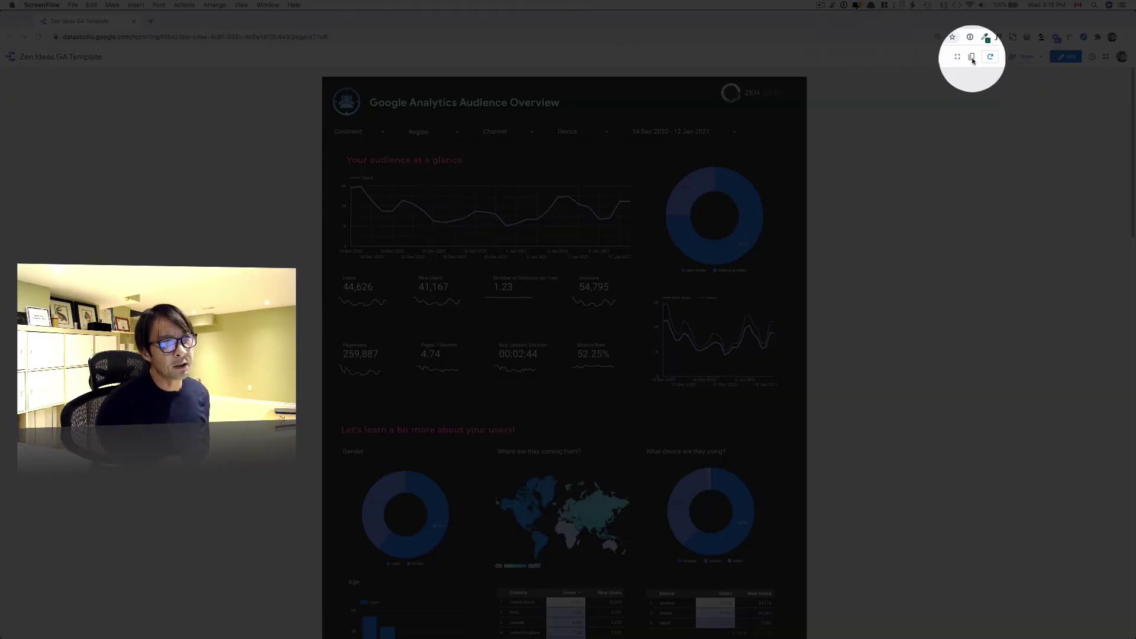
click(974, 61)
click(972, 59)
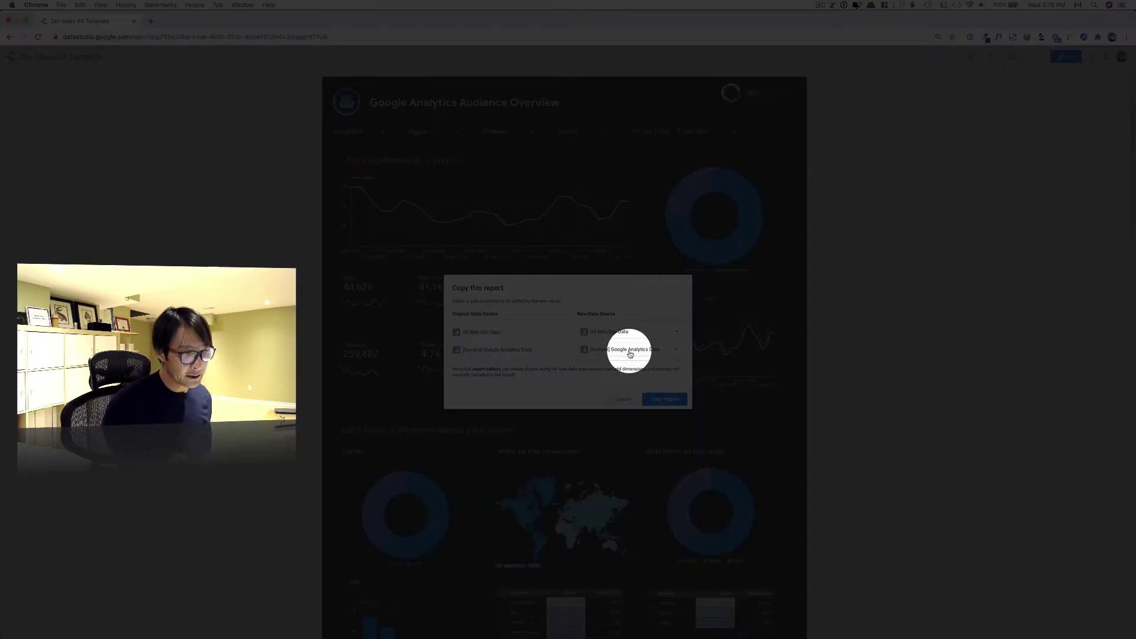
click(629, 354)
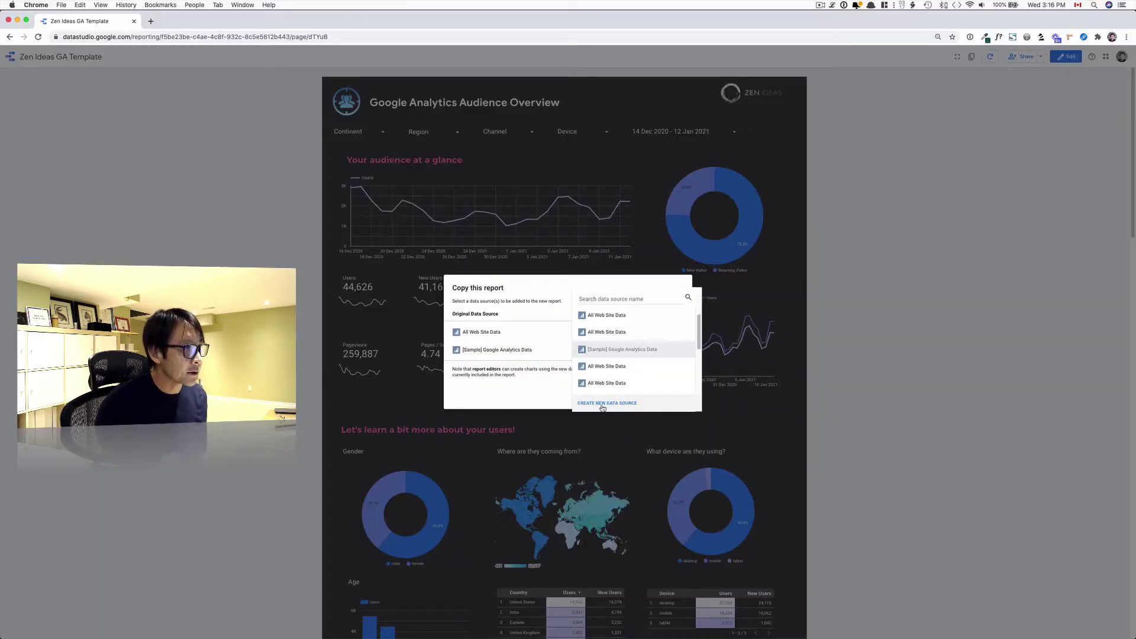
click(602, 407)
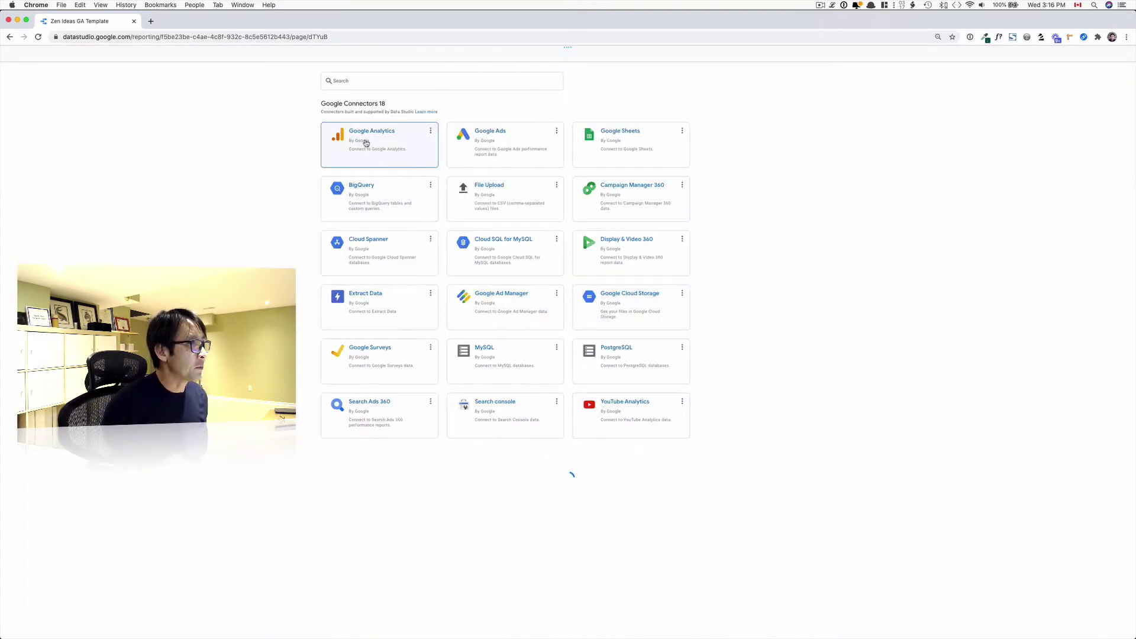
Link a Google Analytics data source to the CCS account, its website property and first view
click(369, 137)
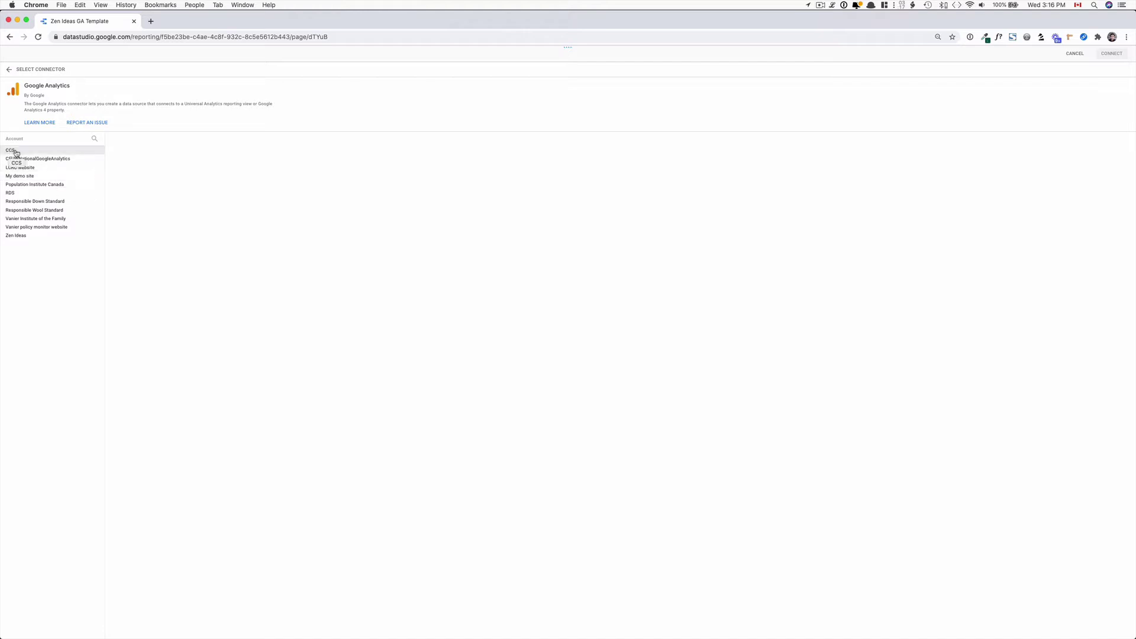
click(18, 151)
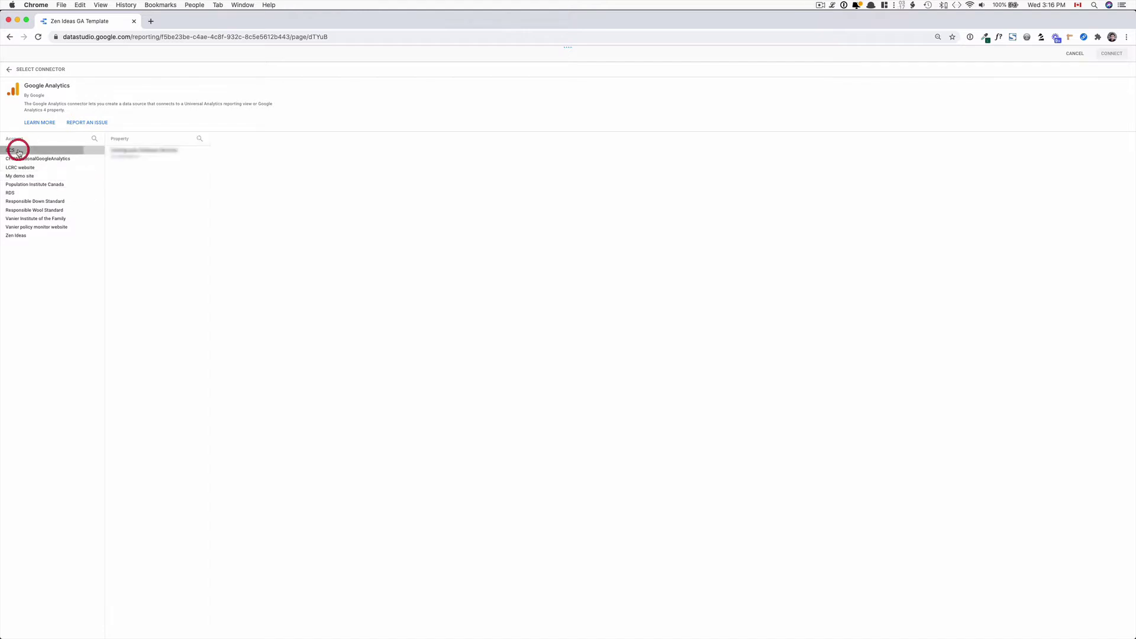
click(127, 154)
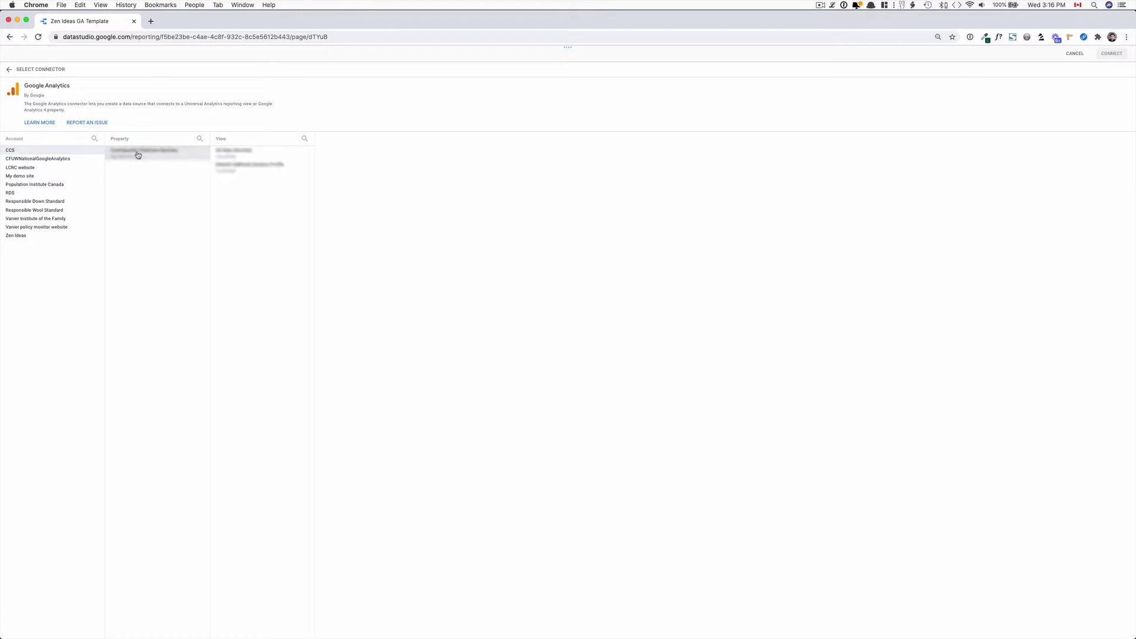
click(227, 156)
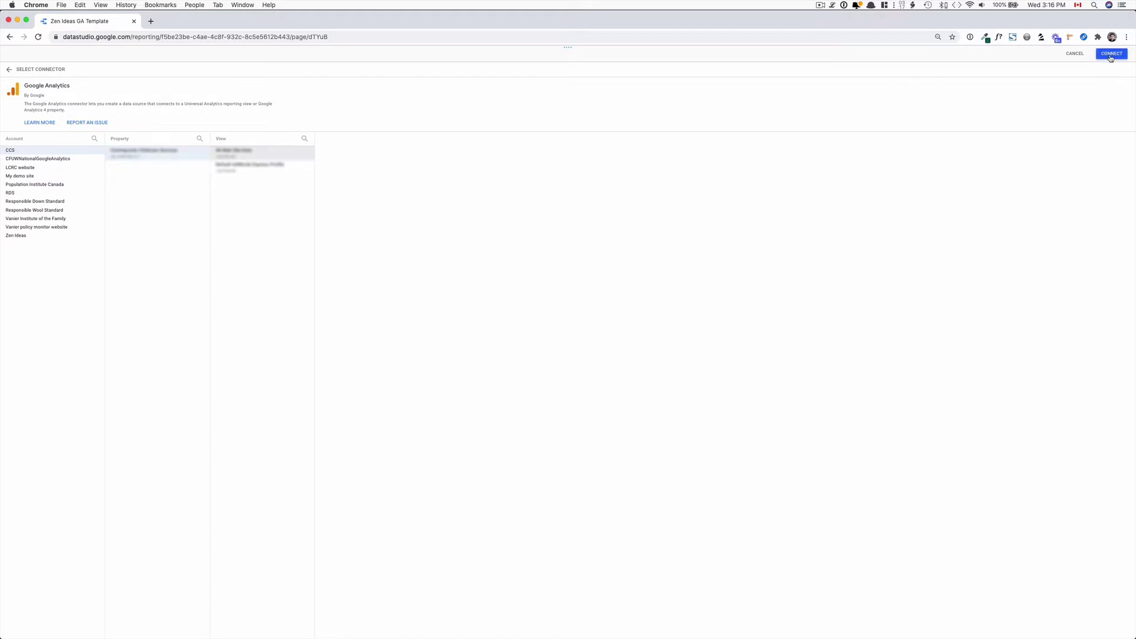
Connect the new Analytics source, add it to the report, and create the Copy of Zen Ideas GA Template
click(1111, 57)
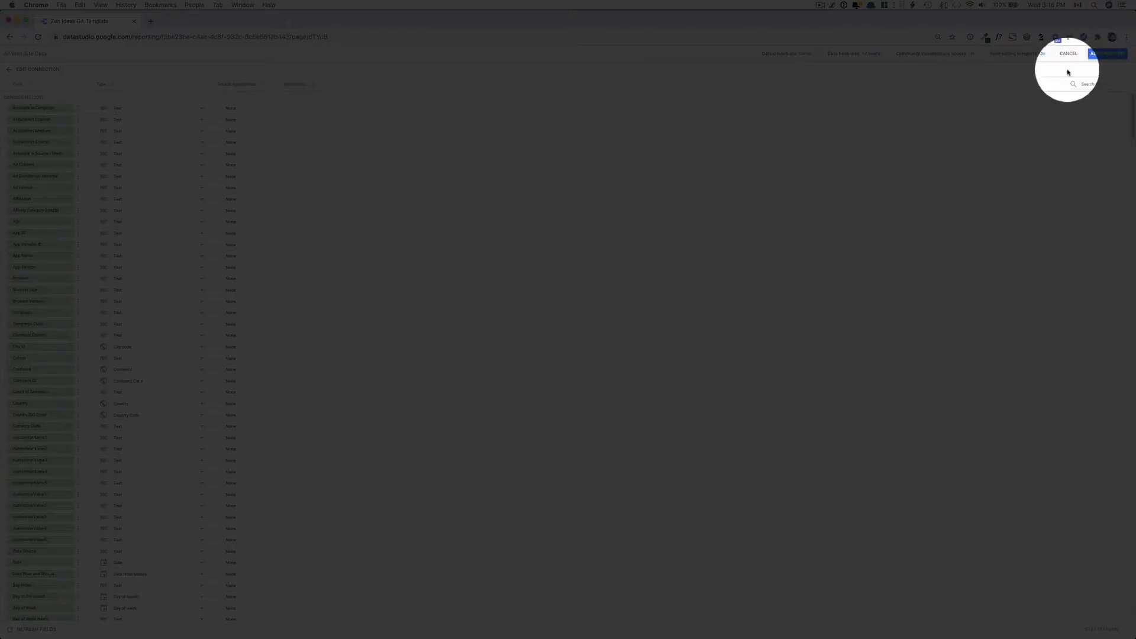
click(1105, 56)
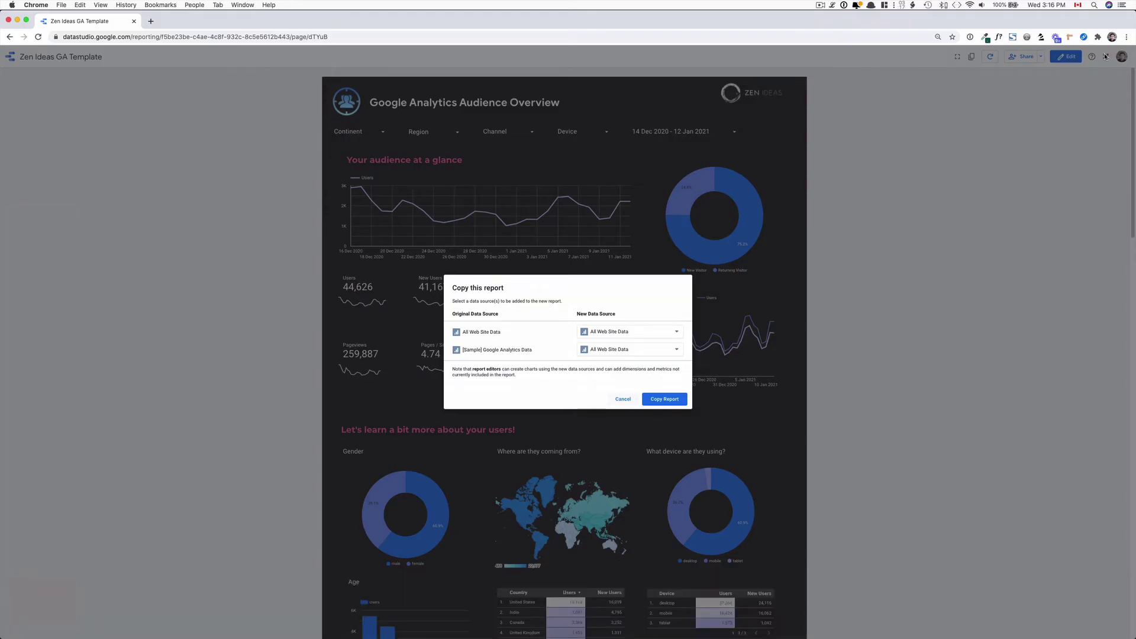
click(669, 400)
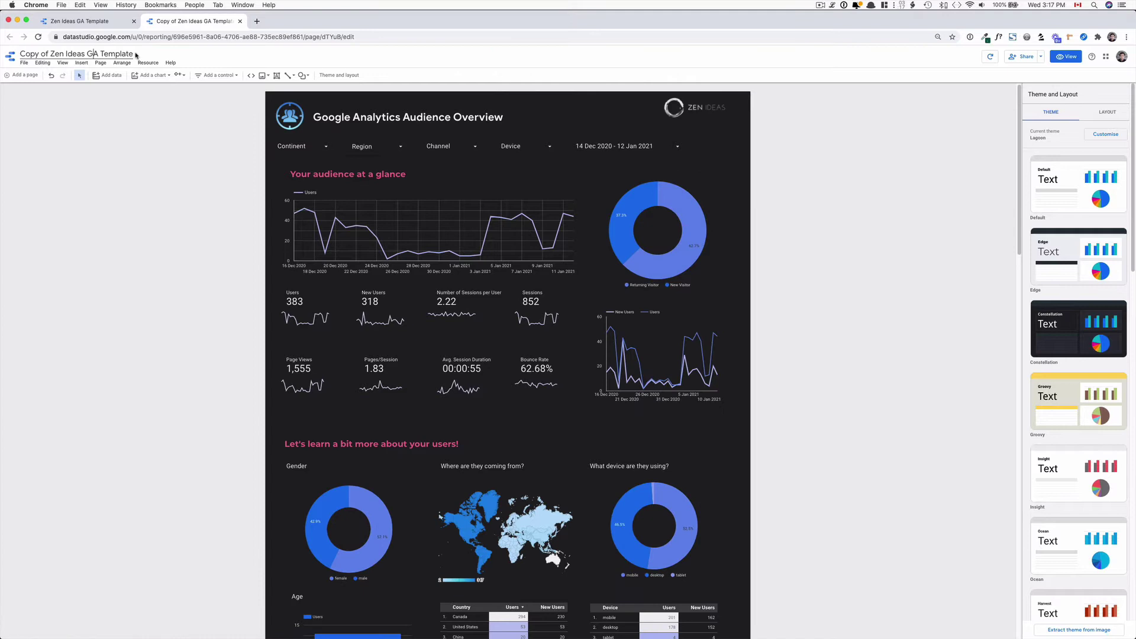
Rename the report to '[CCS] Google Analytics Report'
double_click(28, 54)
text([CCS])
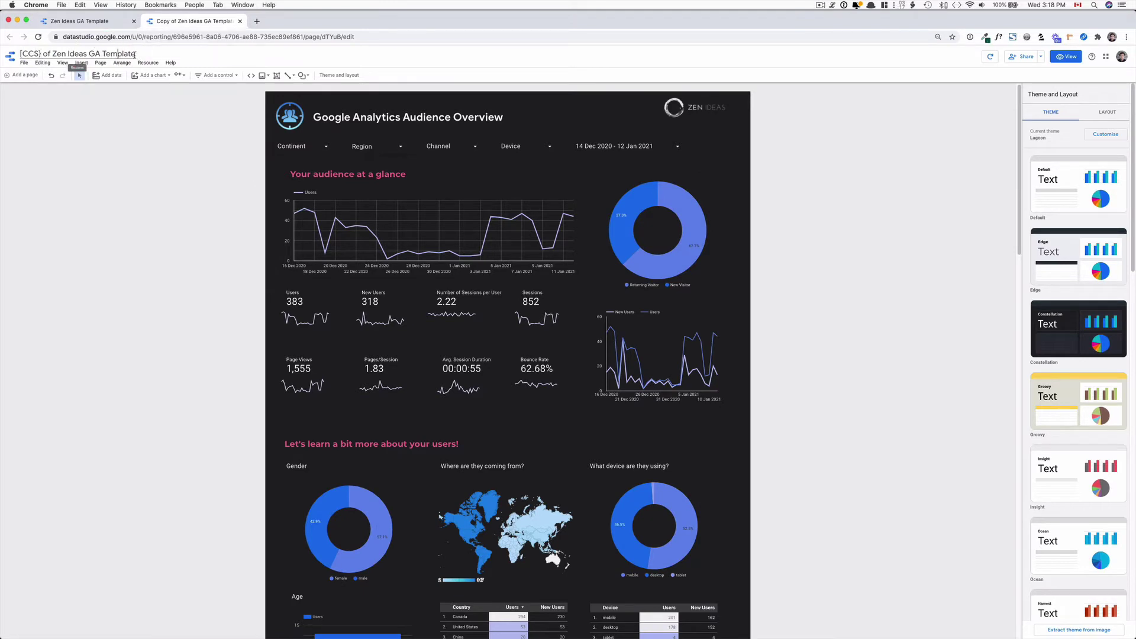
drag(131, 54, 42, 53)
key(BackSpace)
key(Delete)
text(Google Analytics Rport)
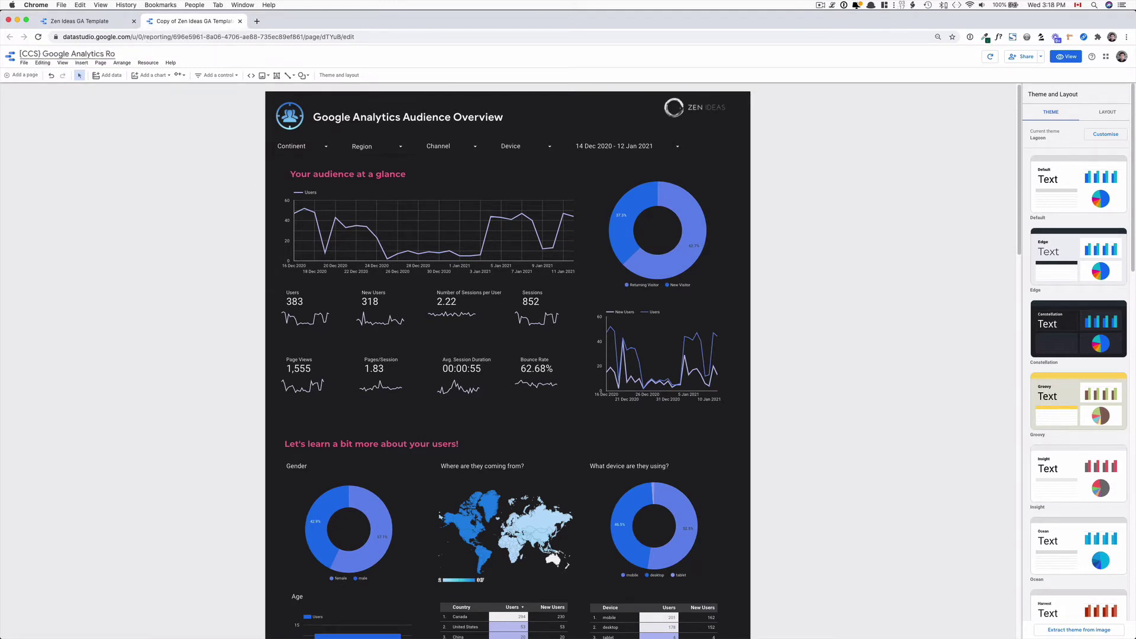
click(112, 93)
text(e)
click(163, 55)
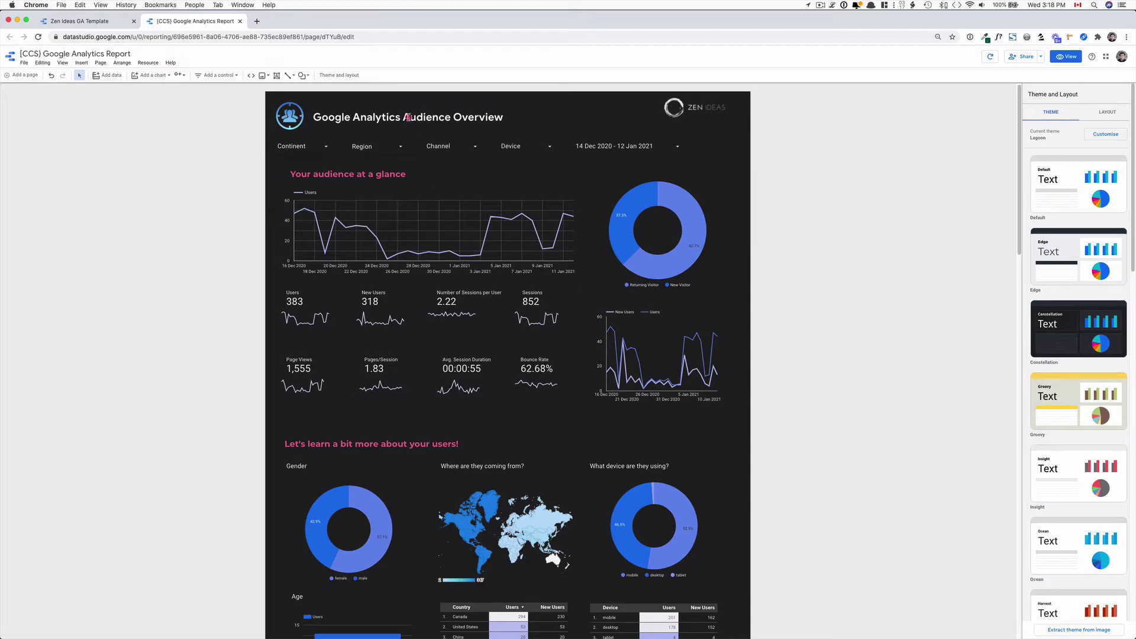
Prefix the page heading so it reads '[CCS Website] Google Analytics Audience Overview'
click(408, 117)
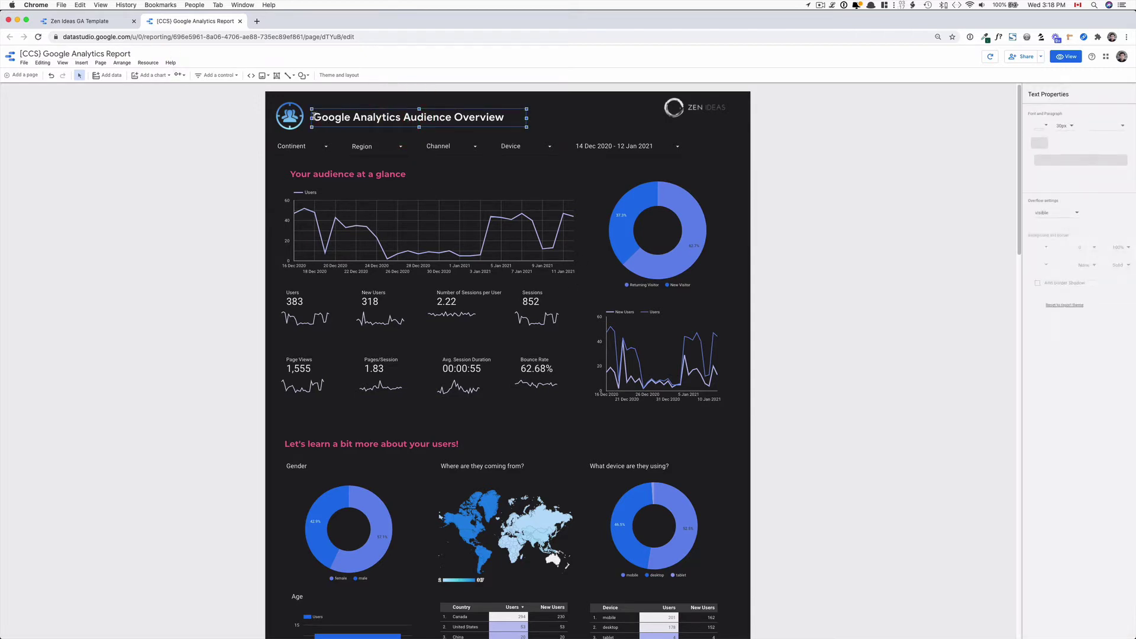
double_click(477, 120)
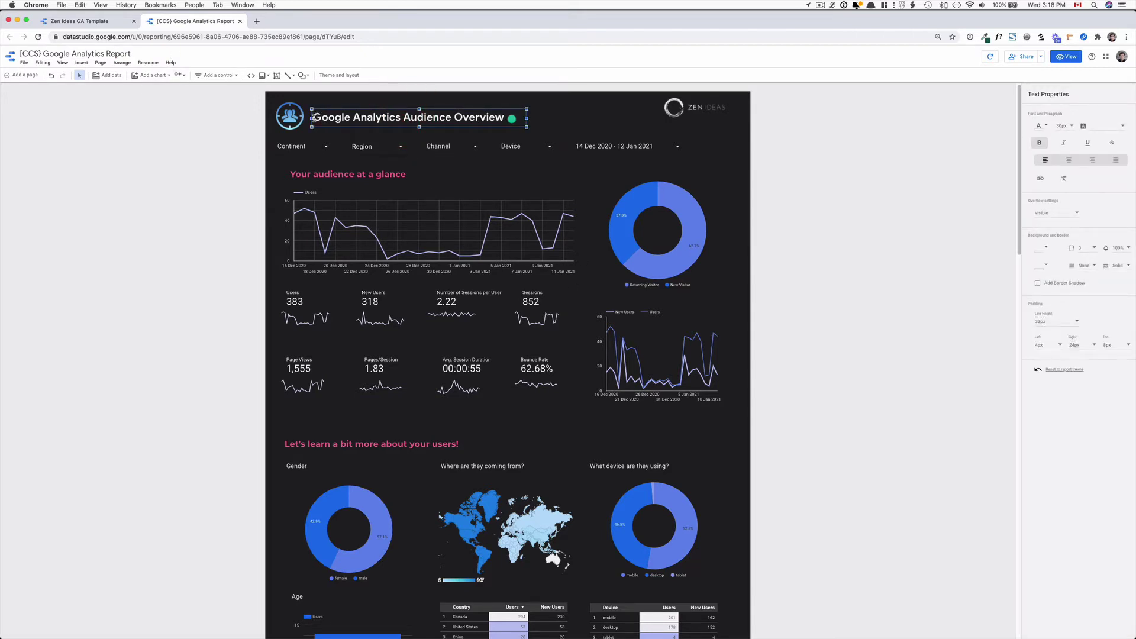
click(314, 117)
text([CCS Website])
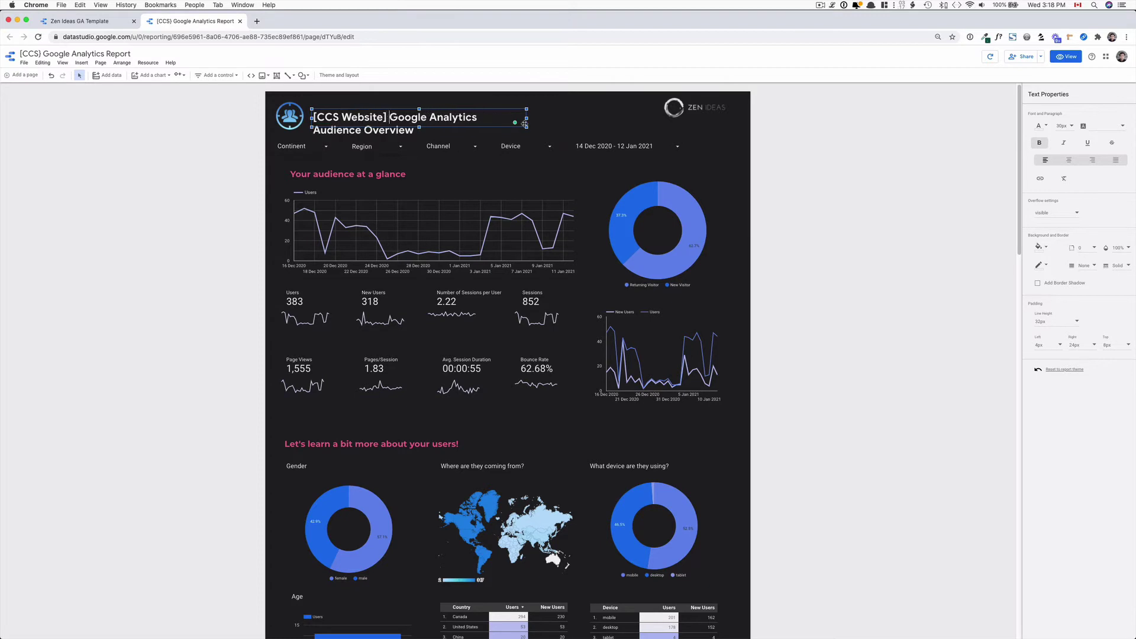
click(864, 141)
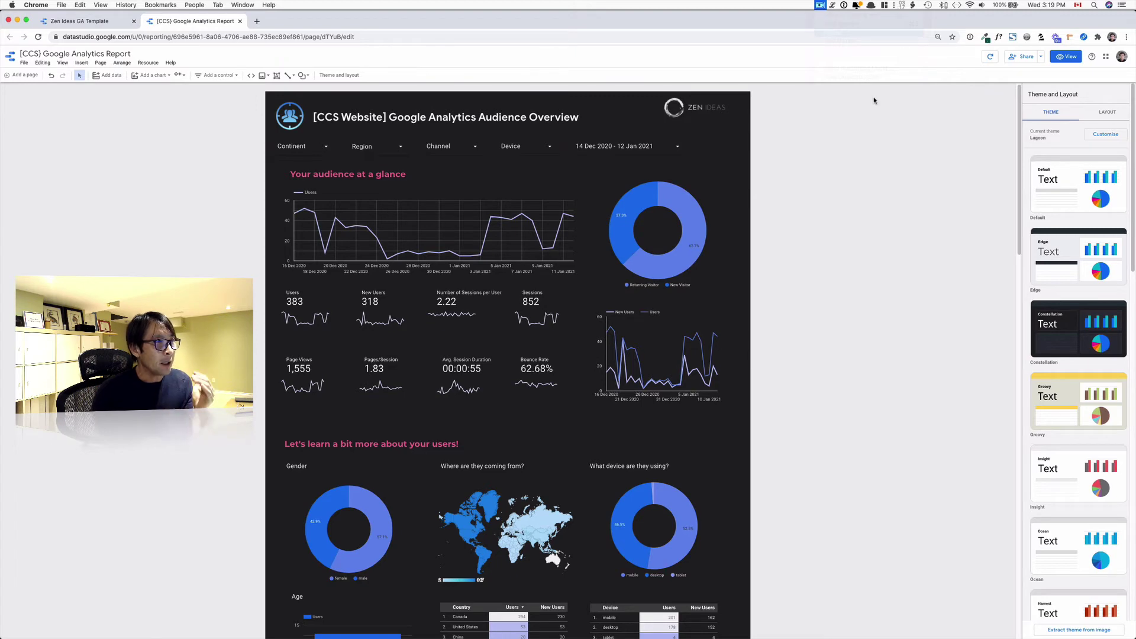
Open the report's email delivery schedule, starting 14/01/2021 09:00, and keep the repeat at Daily
click(1043, 58)
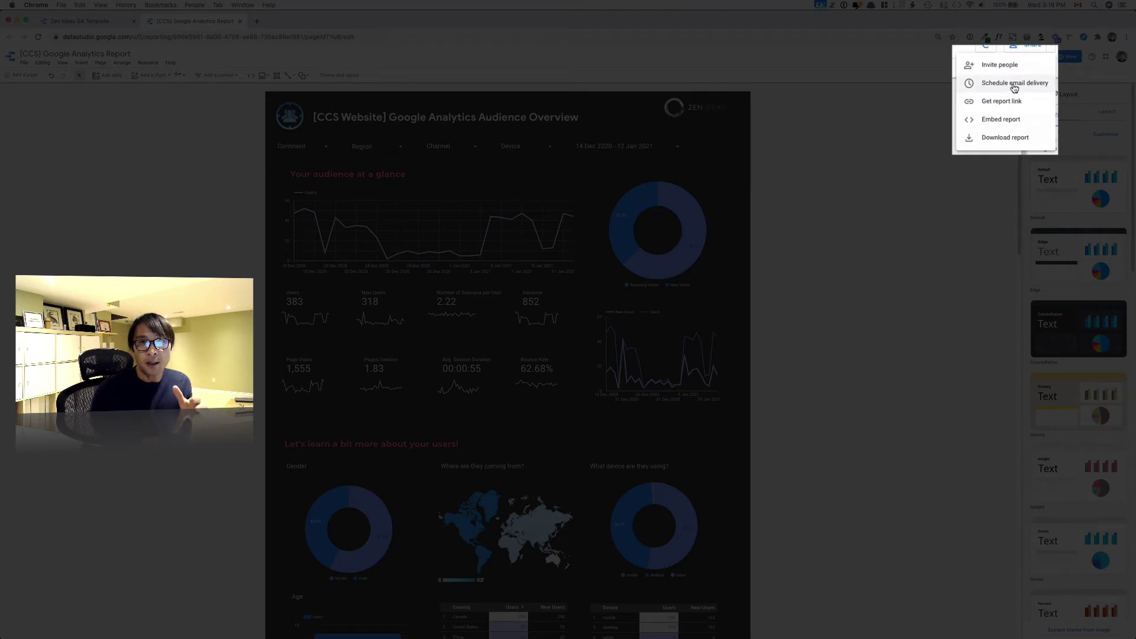
click(1015, 84)
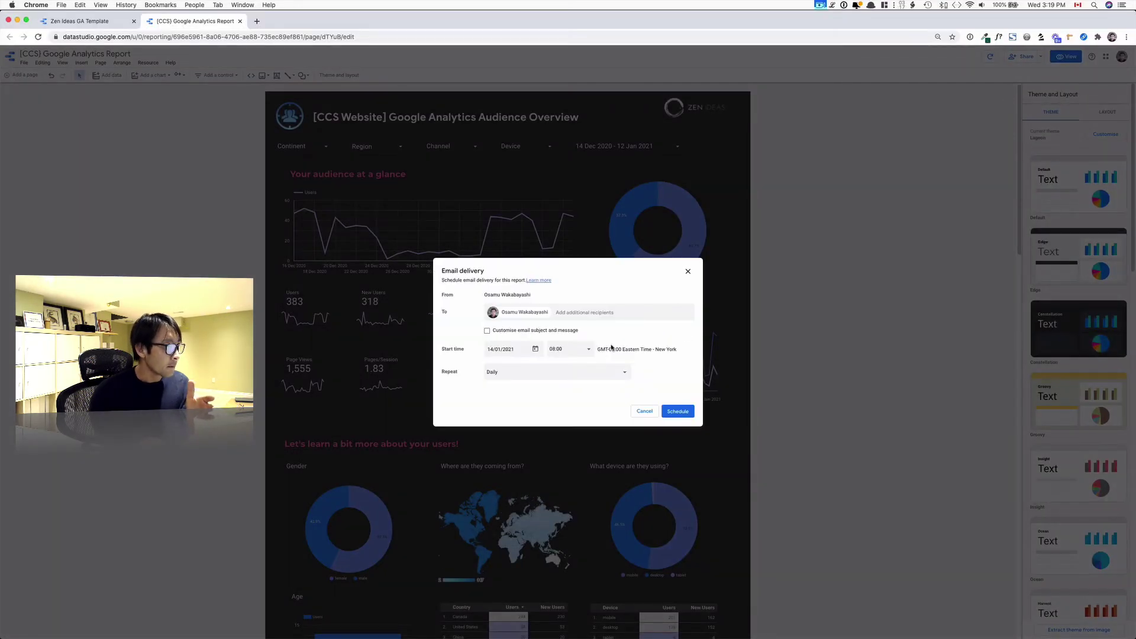
click(540, 372)
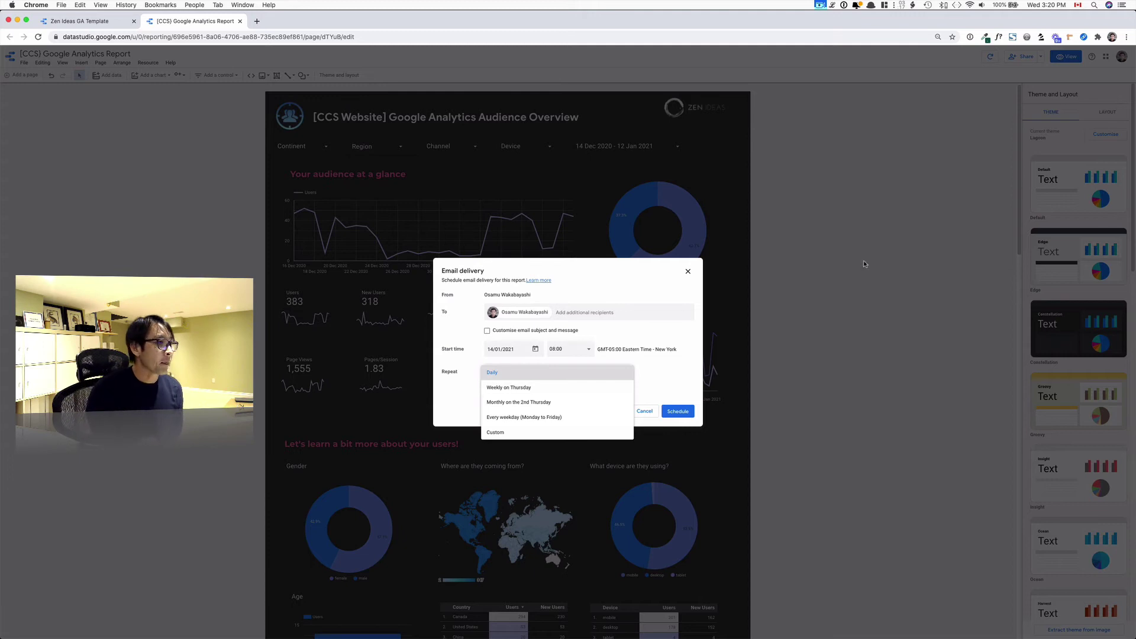
click(840, 241)
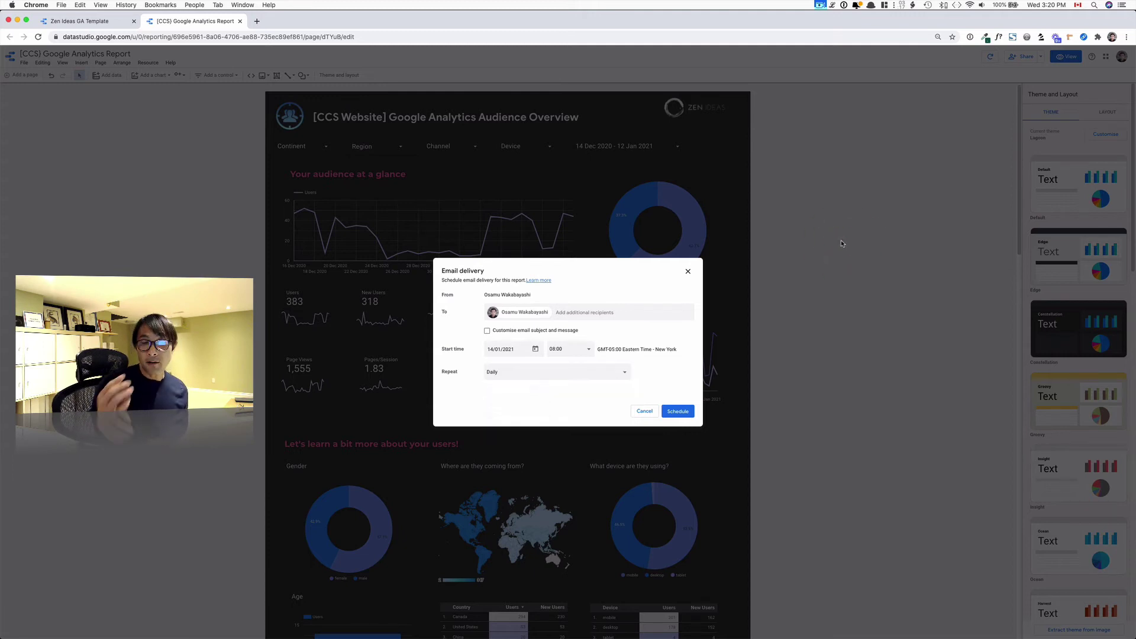
Cancel the email schedule and copy the report's iframe embed code to the clipboard
click(812, 145)
click(1041, 57)
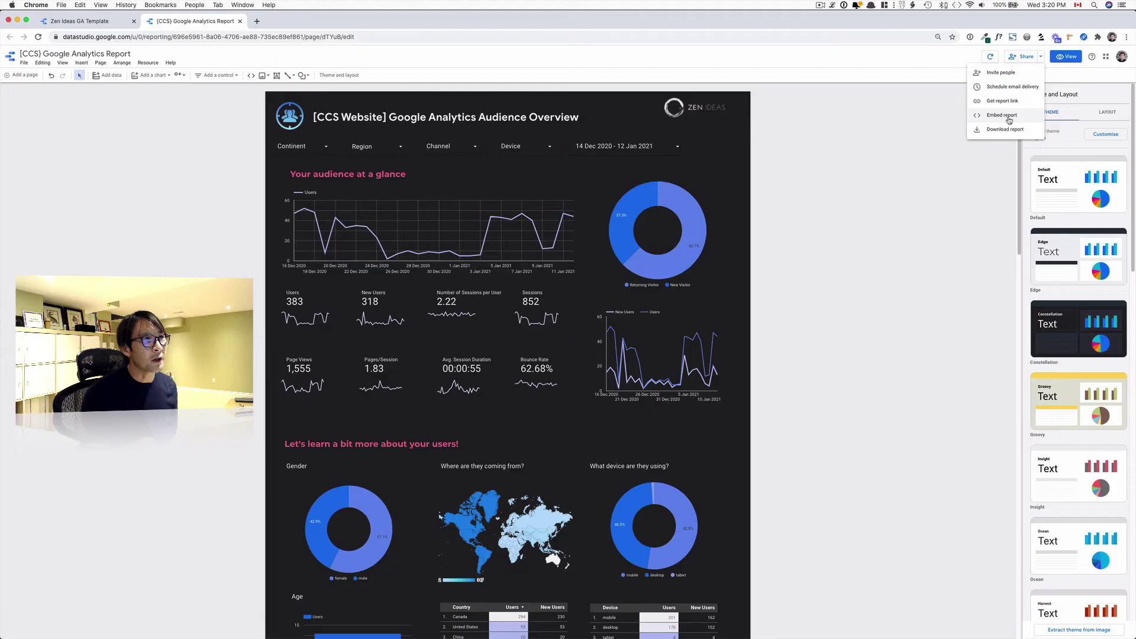
click(1007, 120)
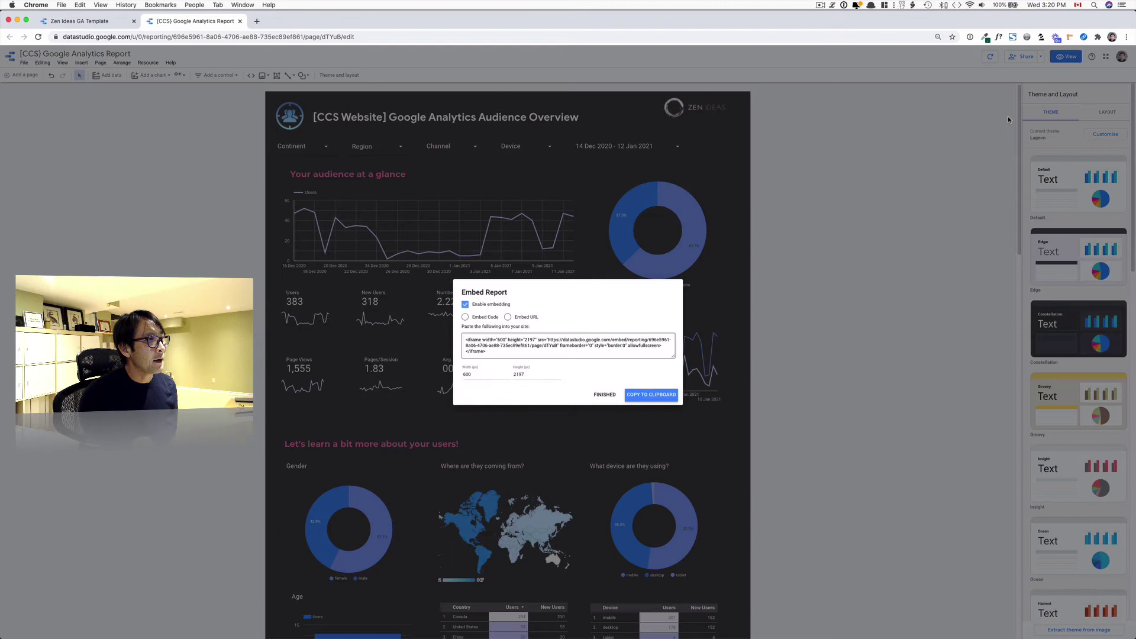
click(532, 343)
key(super+c)
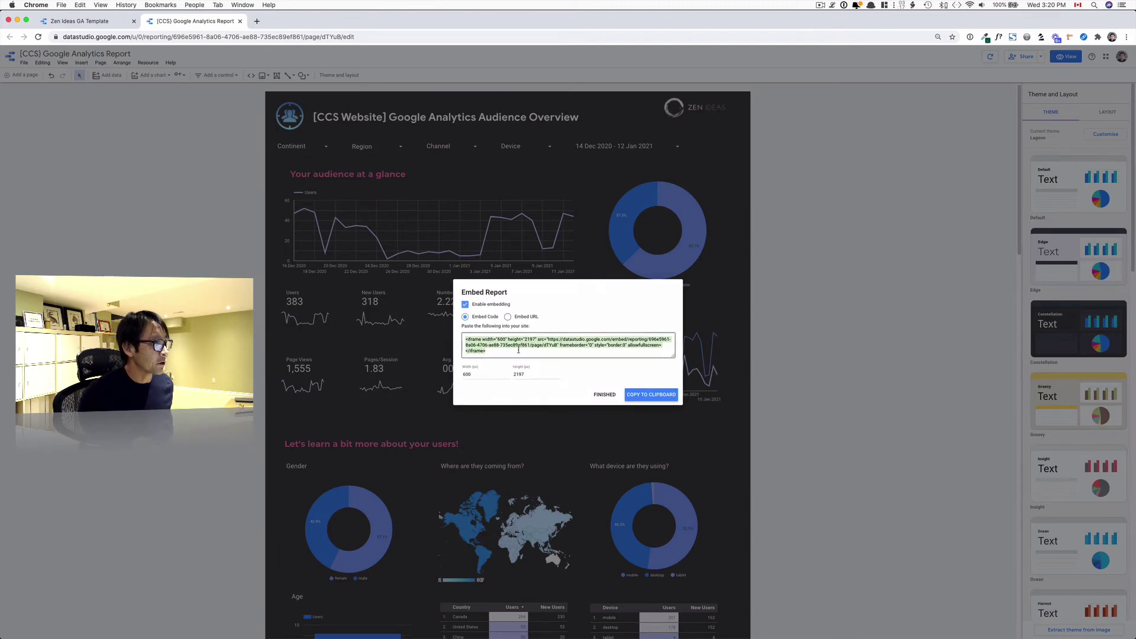
click(639, 398)
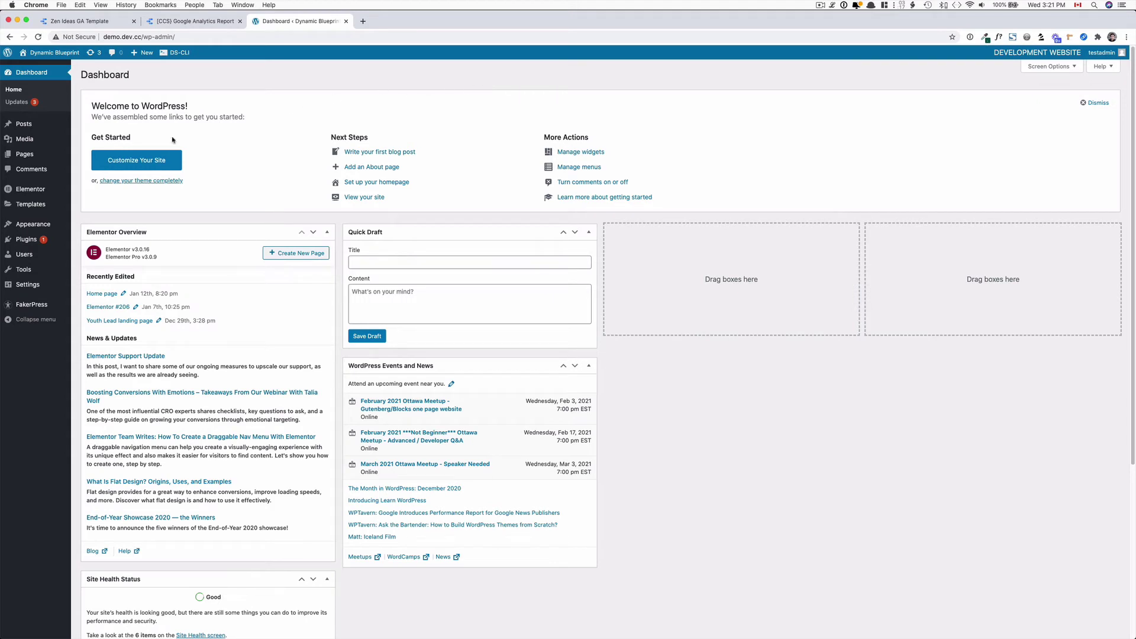
Add a new WordPress page titled 'Google Analytics report'
mouse_move(50, 155)
click(90, 169)
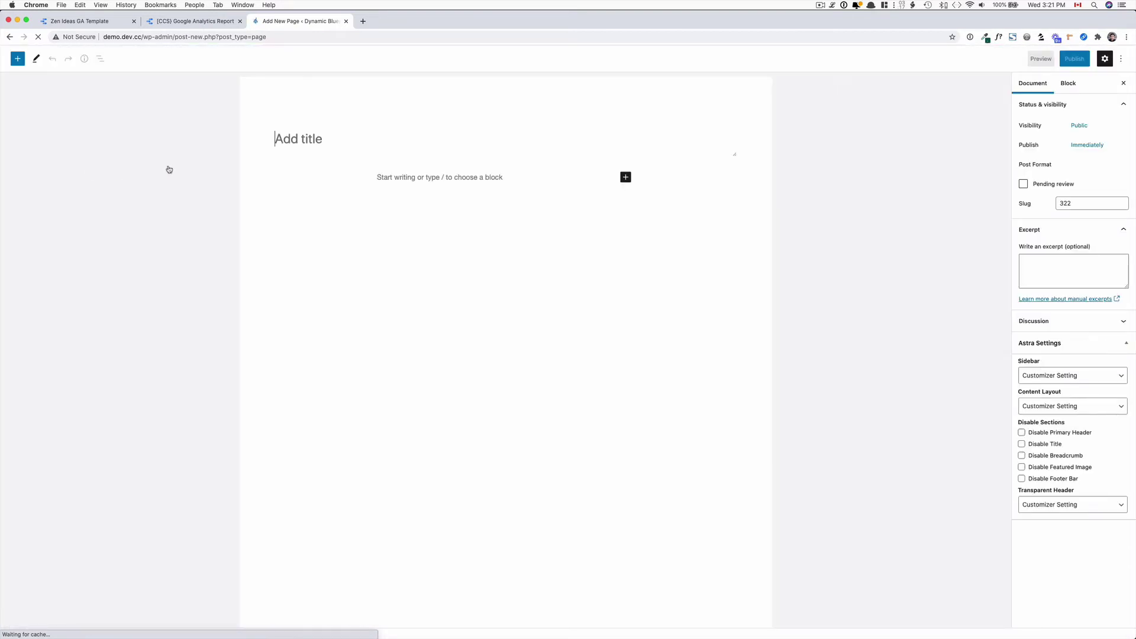
click(282, 139)
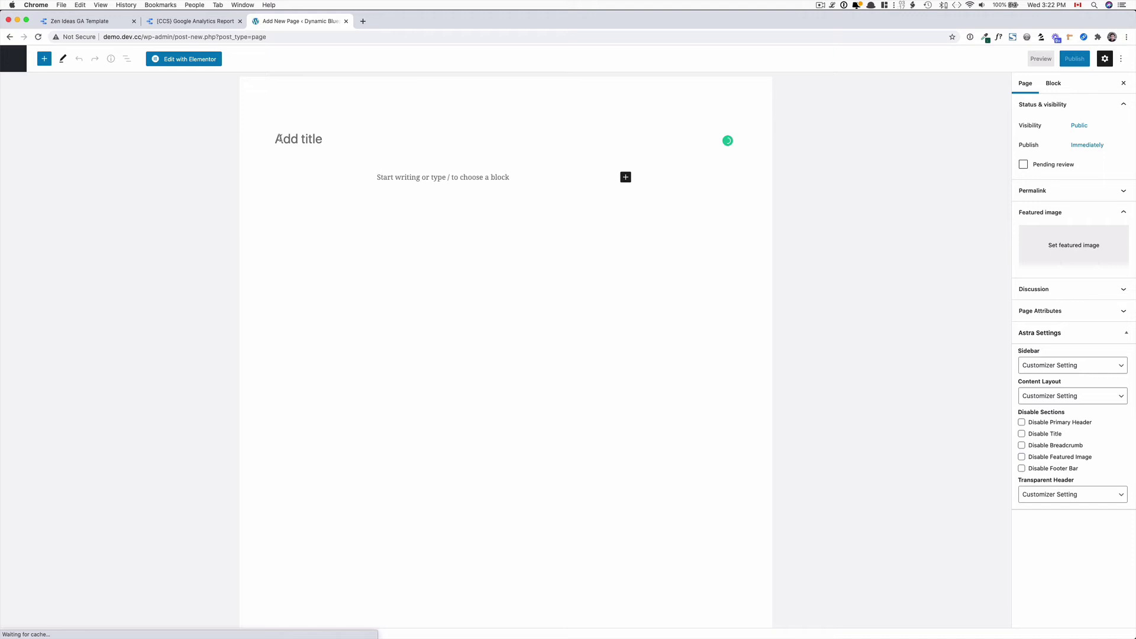
text(Google Ana)
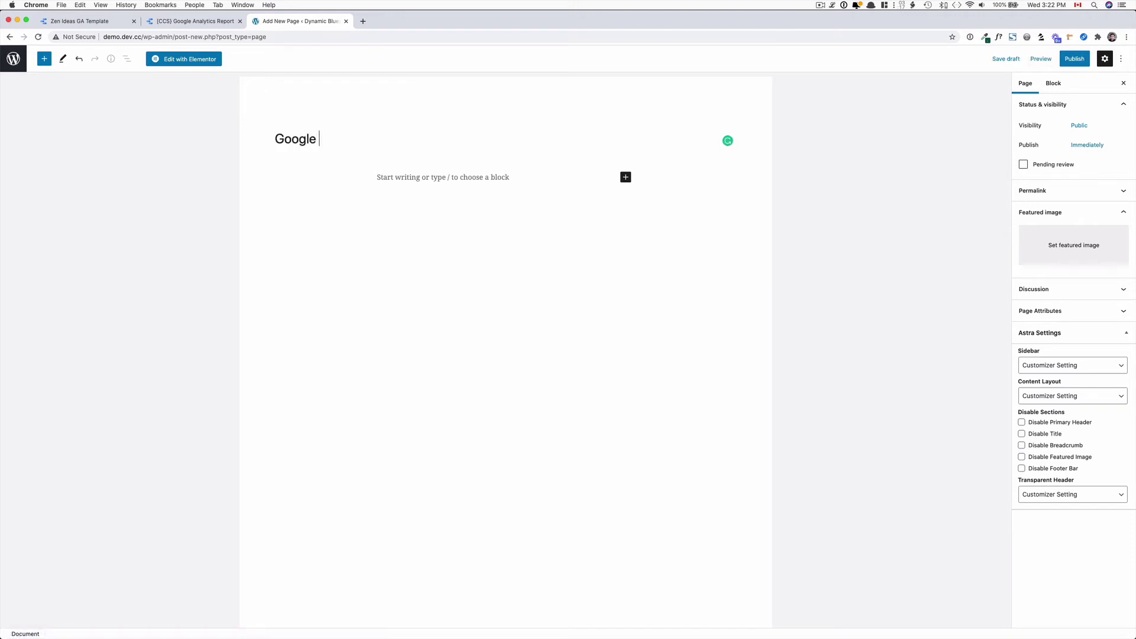
text(lytics report)
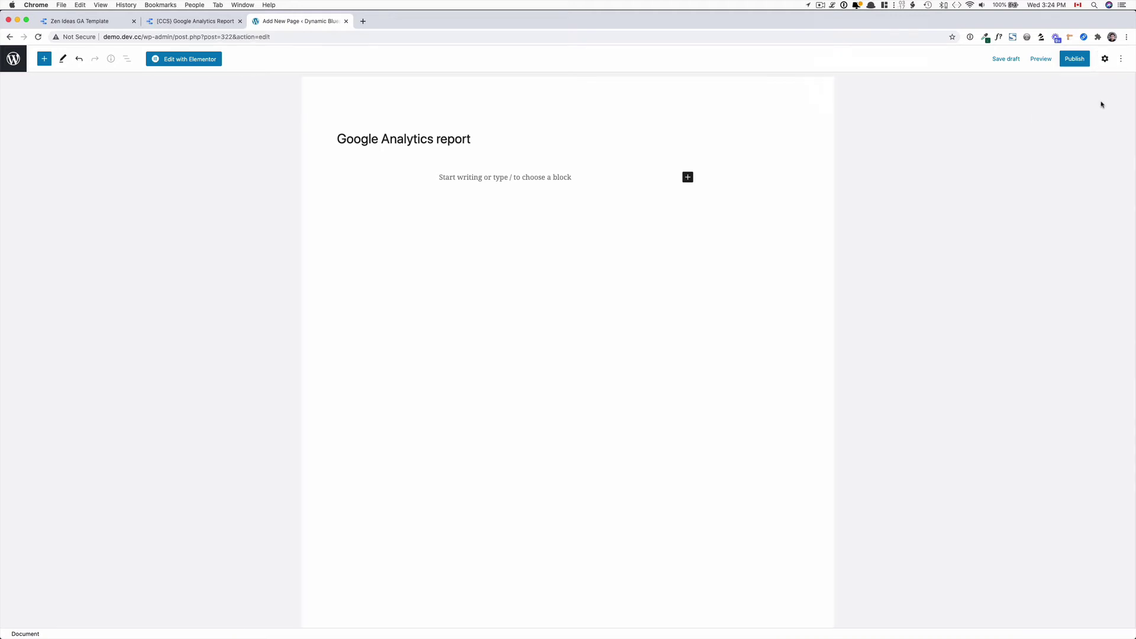
Paste the iframe embed code into the page in the Code editor and preview it in a new tab
click(1122, 60)
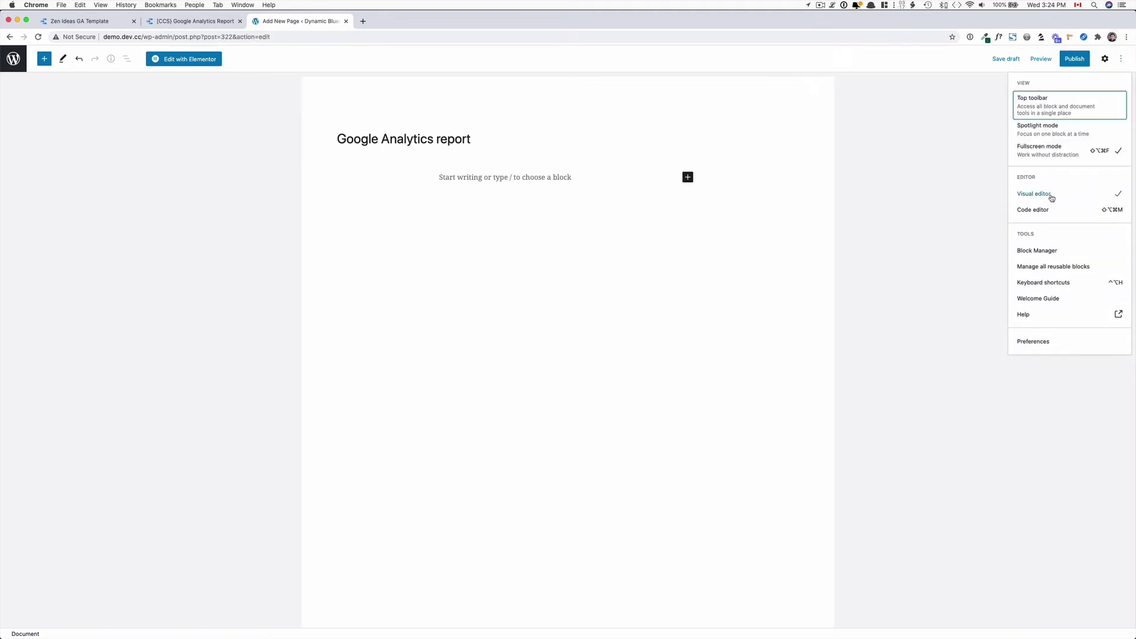
click(1046, 212)
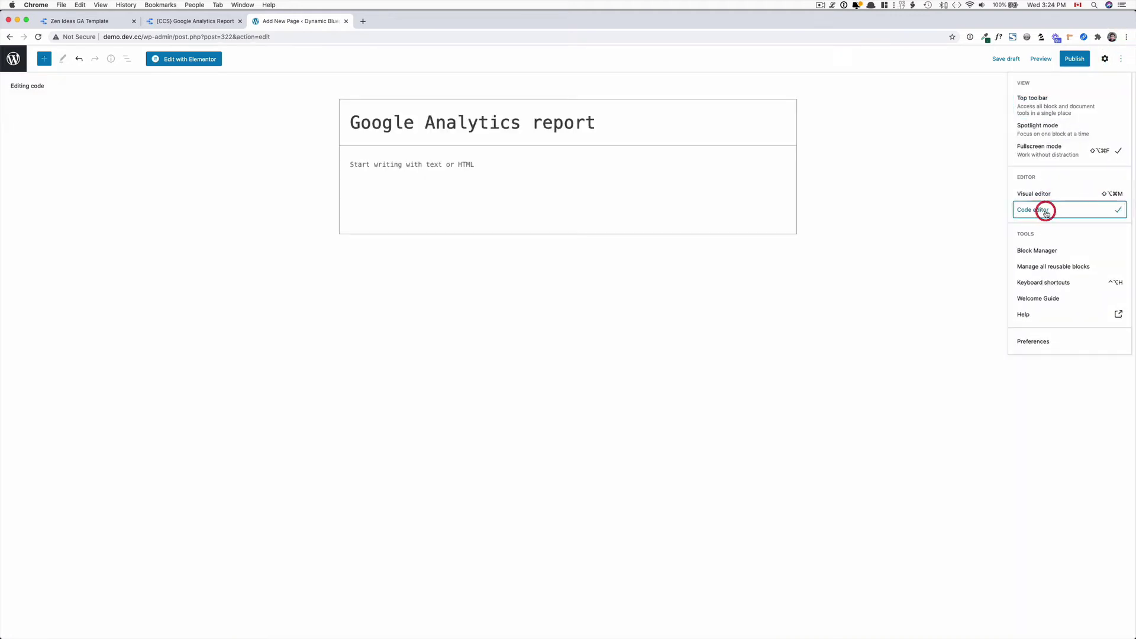
click(456, 179)
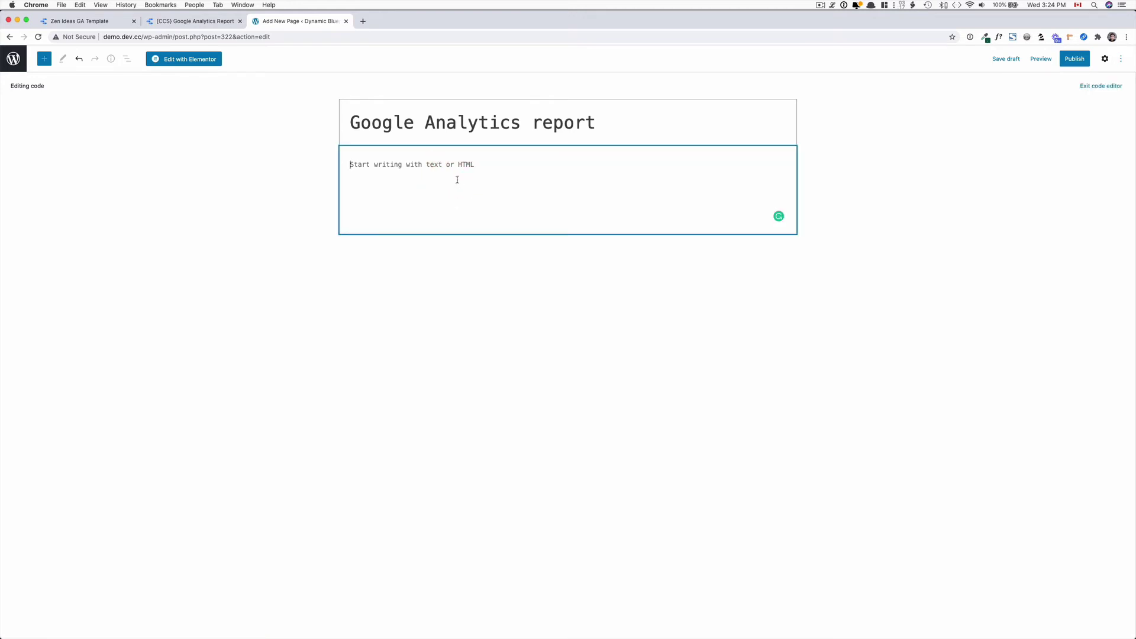
key(super+v)
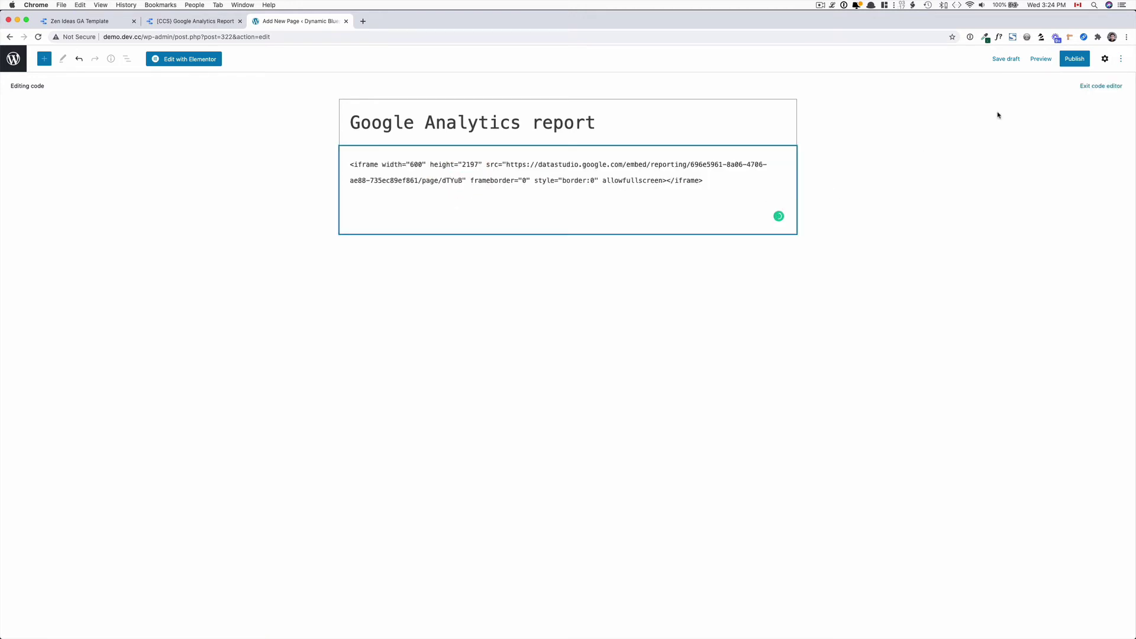
click(1042, 59)
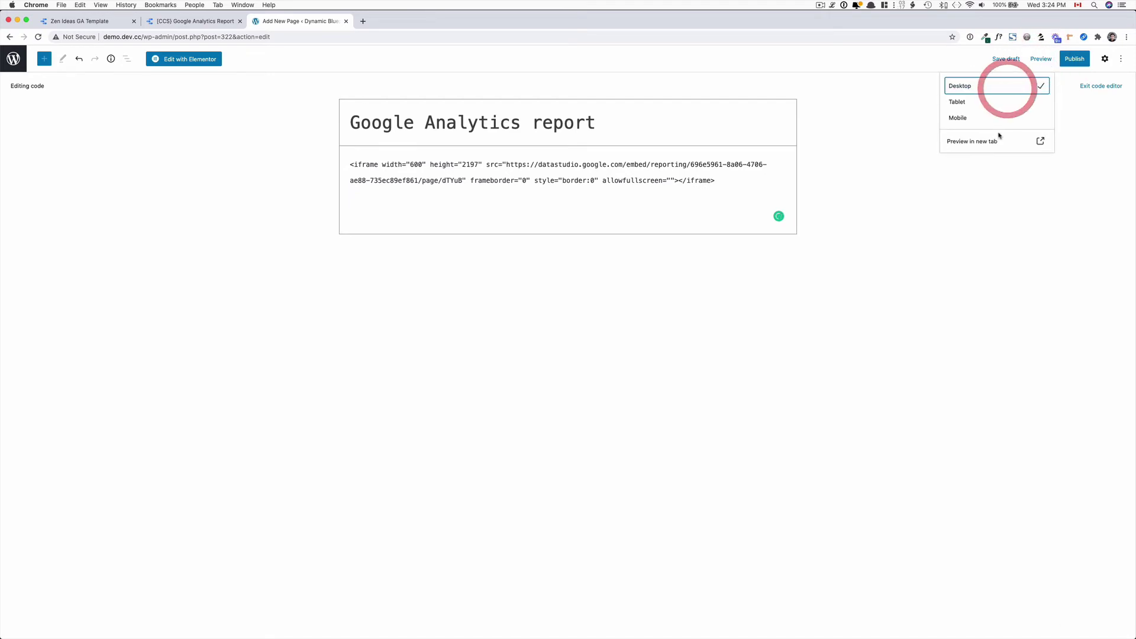
click(1001, 142)
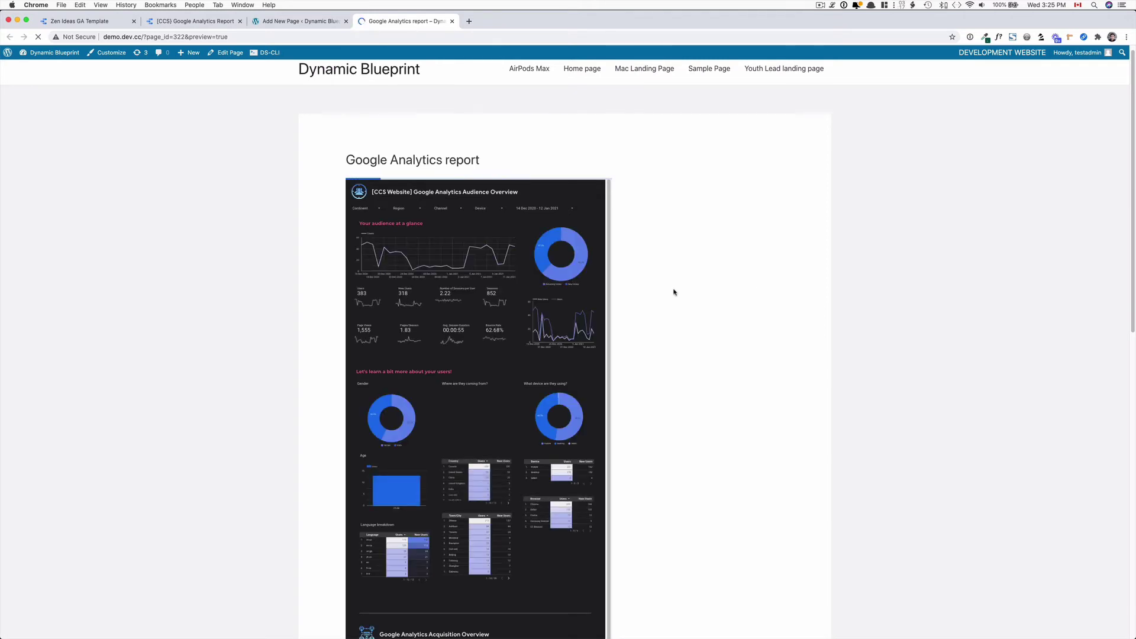
scroll(672, 291, down, 1)
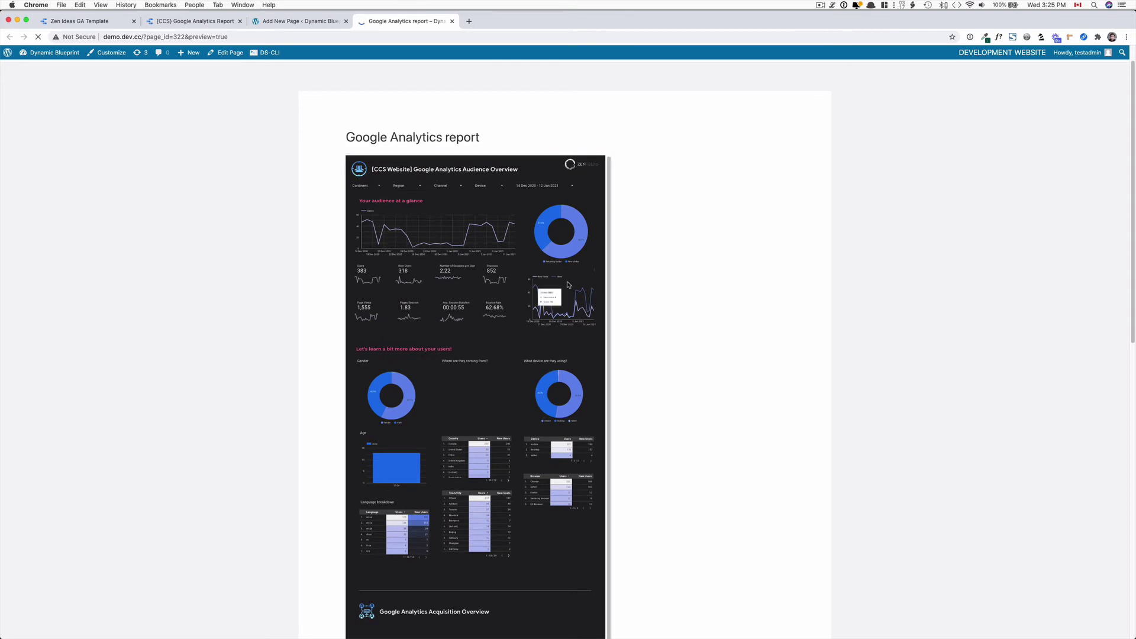